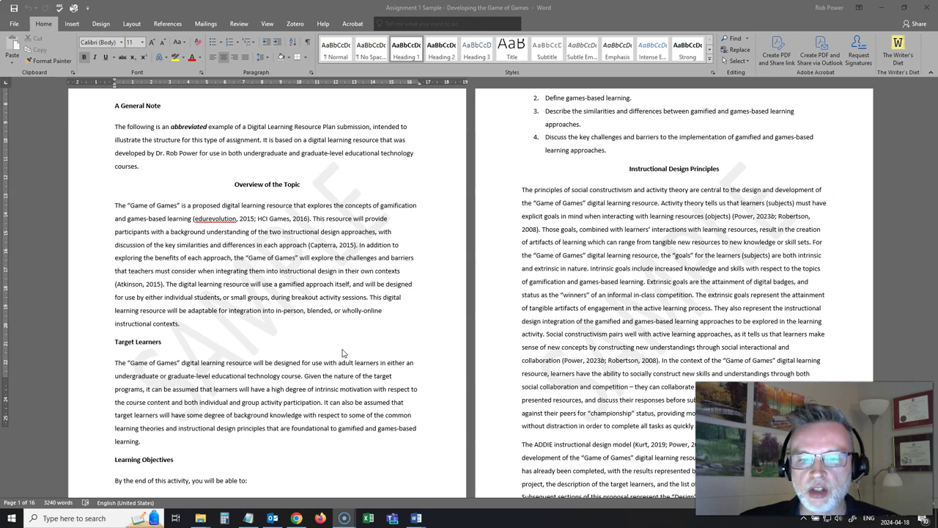
# Step: Switch from the Word document to The Game of Games form open in Chrome
pyautogui.click(339, 350)
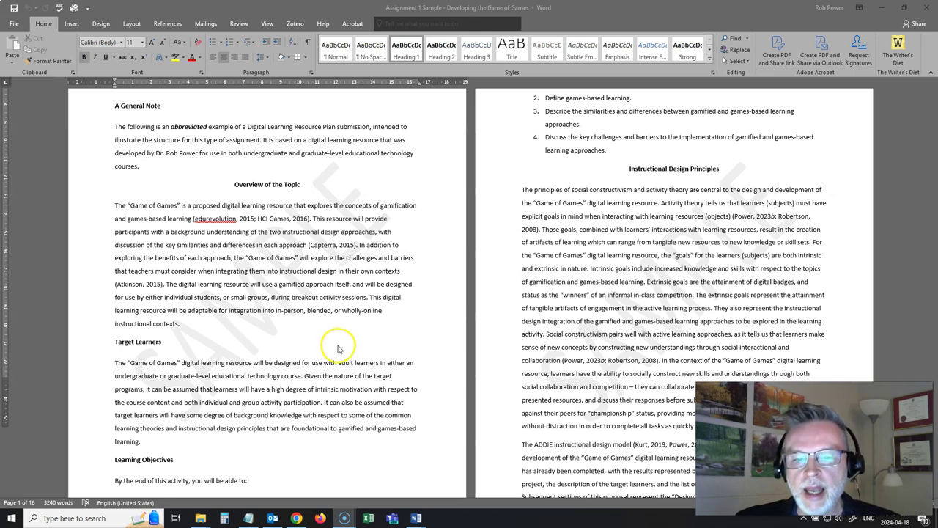
pyautogui.click(296, 518)
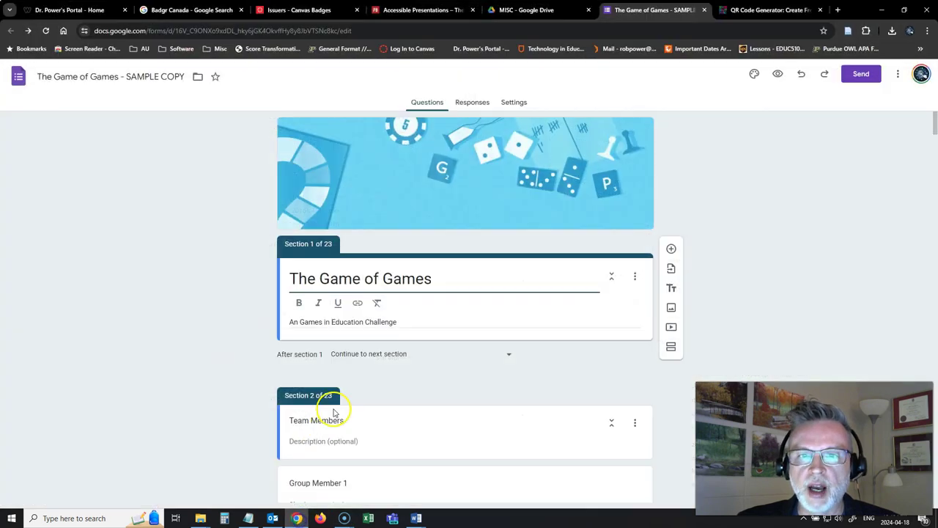
pyautogui.click(209, 310)
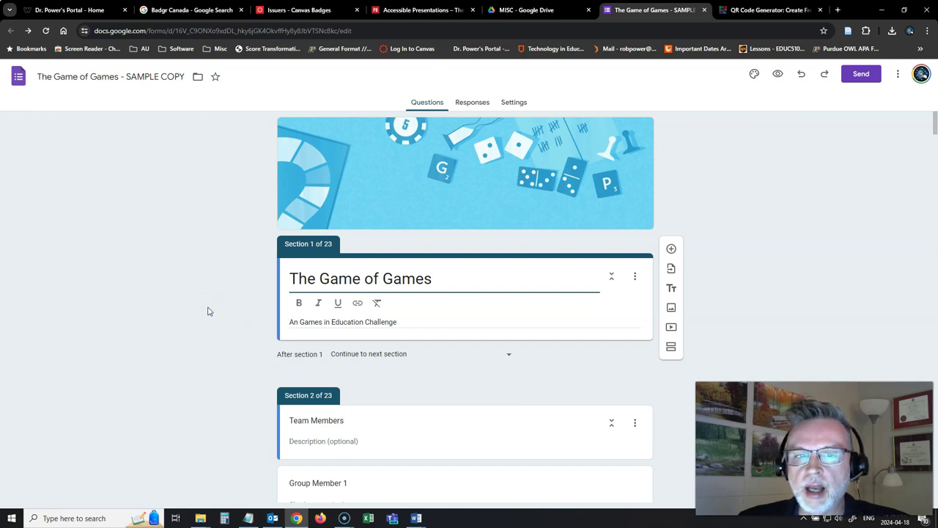
pyautogui.click(211, 307)
pyautogui.click(213, 308)
pyautogui.click(208, 310)
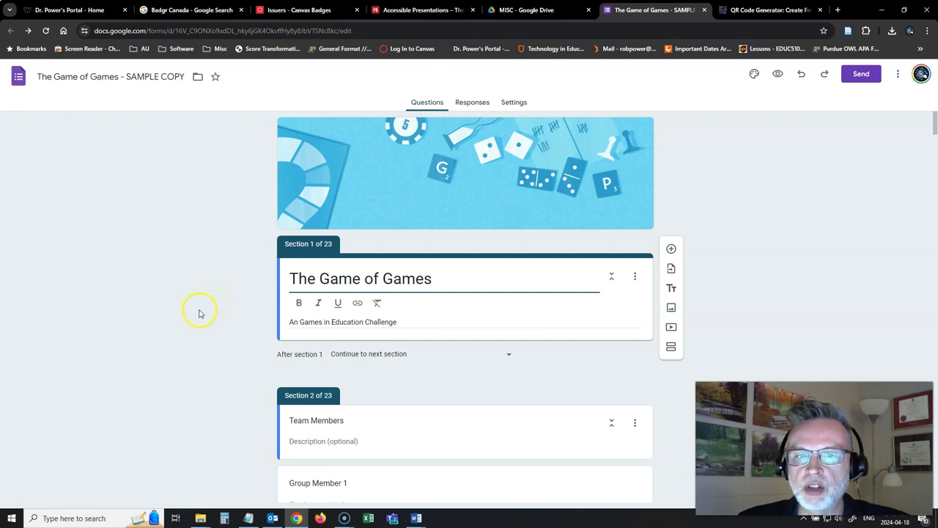
# Step: Review the form's Team Members fields and the Gamification in Education video section
pyautogui.scroll(-5, 192, 315)
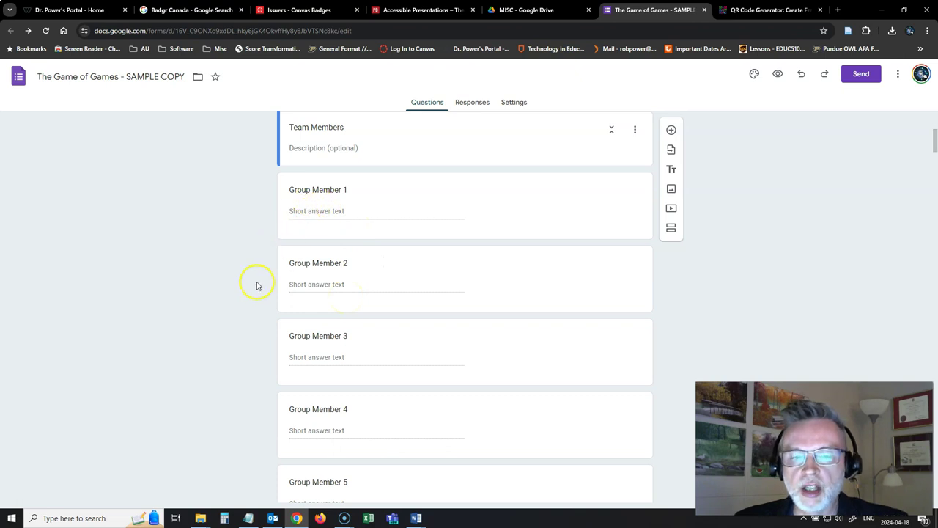
pyautogui.scroll(-3, 256, 286)
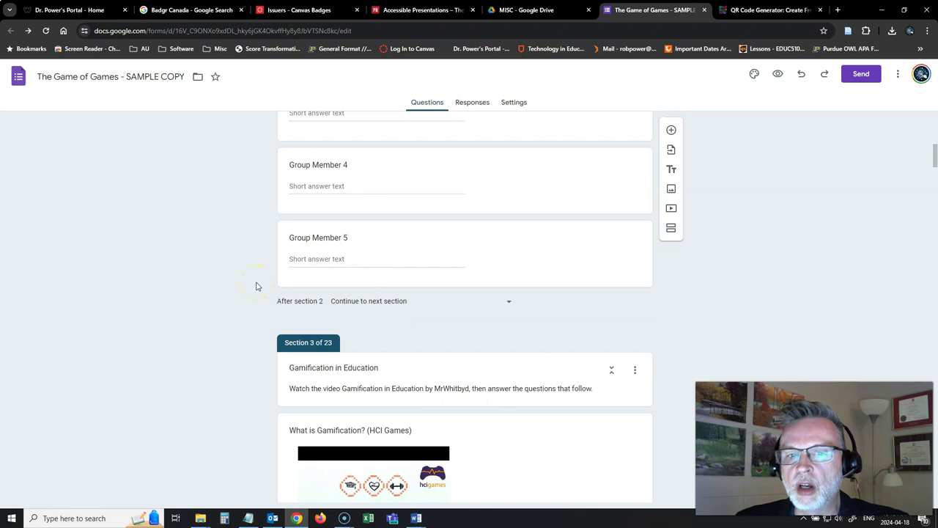
pyautogui.scroll(-1, 255, 287)
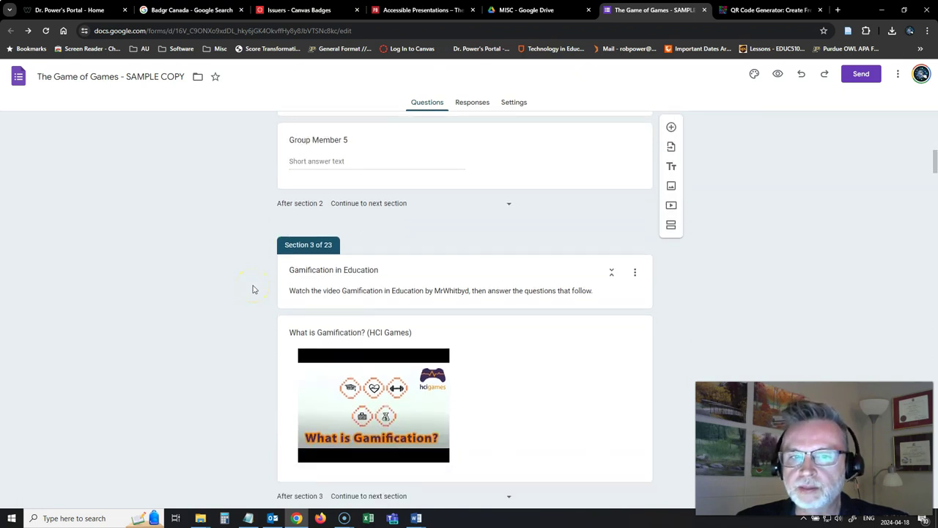
pyautogui.scroll(-1, 252, 288)
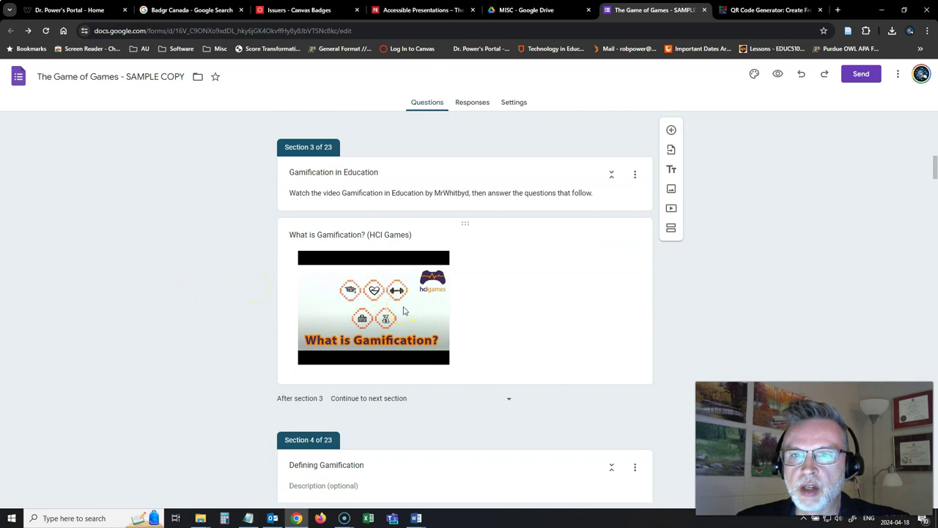
# Step: Examine the gamification definition question in section 4 and the retry options in section 5
pyautogui.scroll(-4, 403, 310)
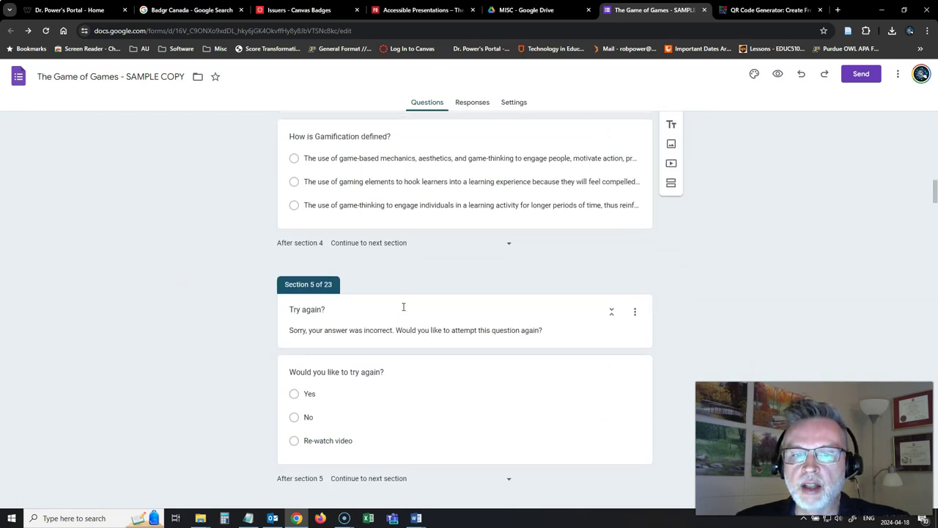
pyautogui.scroll(-1, 403, 309)
pyautogui.scroll(2, 396, 314)
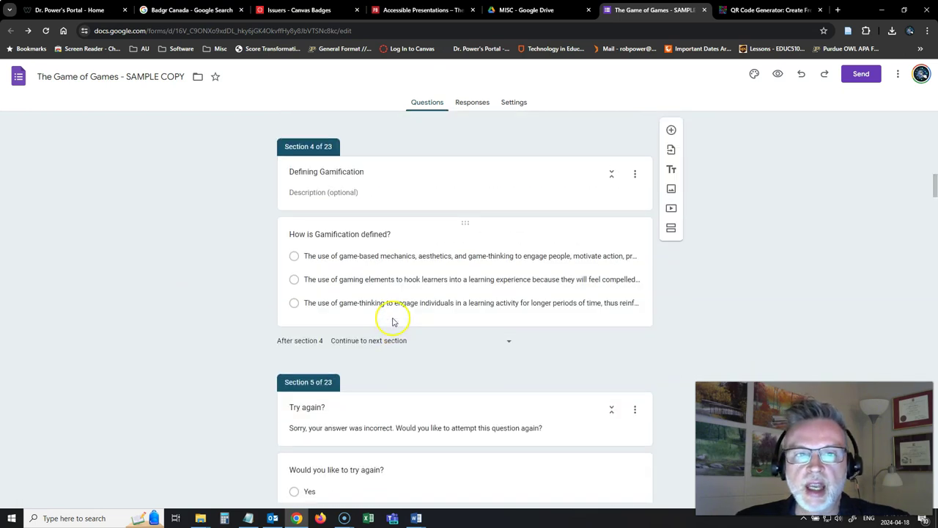
pyautogui.scroll(-1, 392, 321)
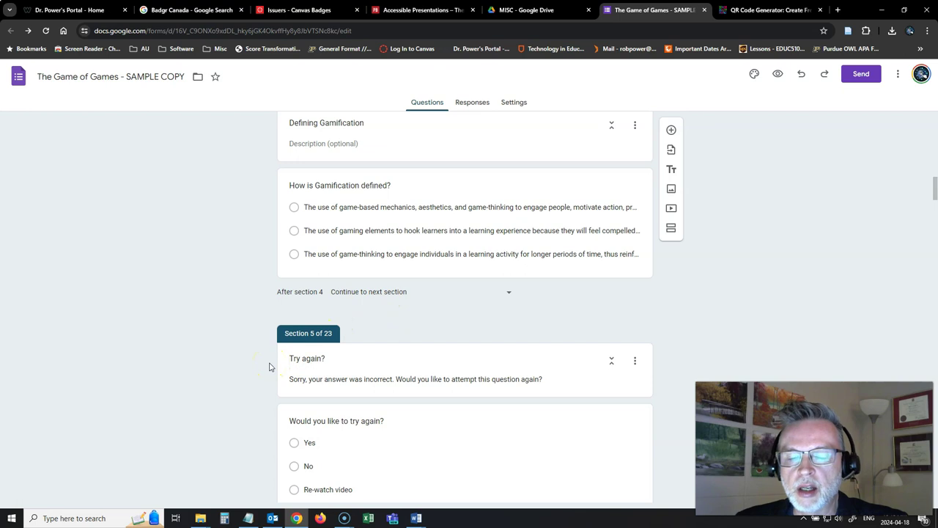
pyautogui.scroll(-2, 269, 366)
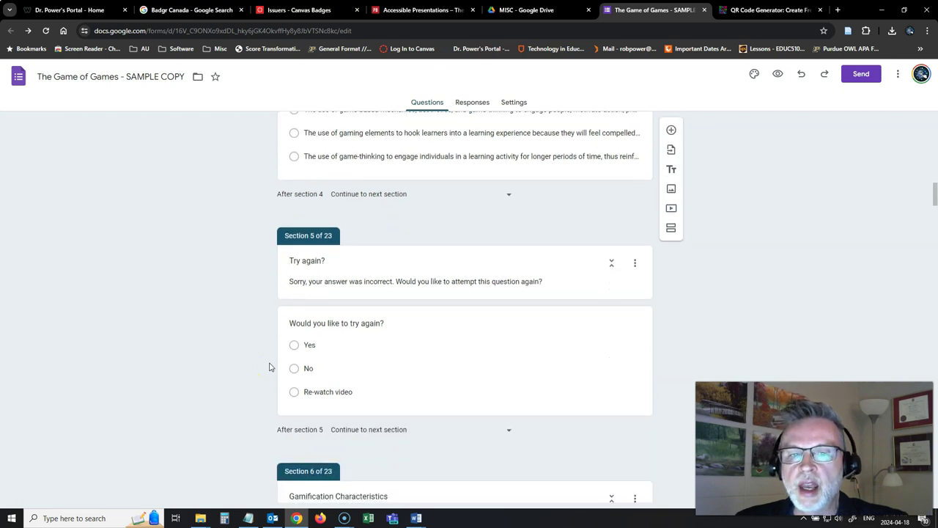
pyautogui.click(264, 358)
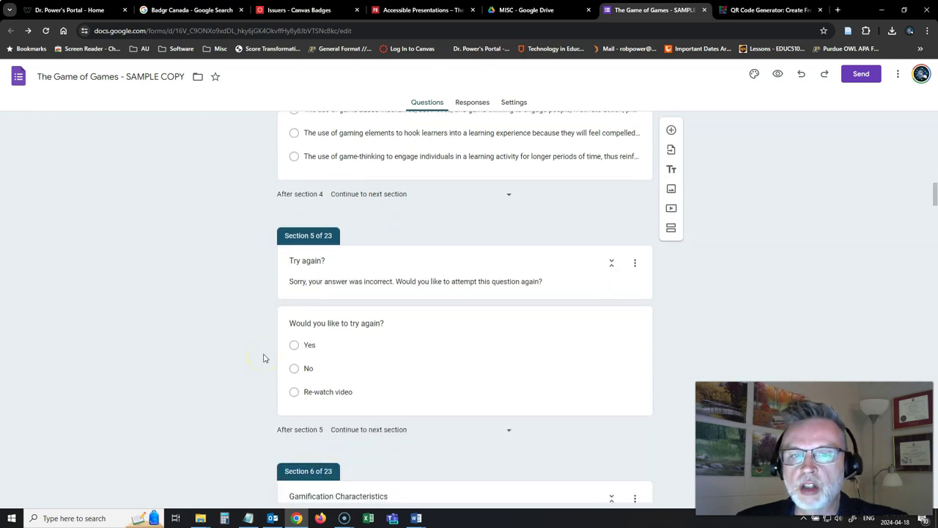
pyautogui.click(280, 345)
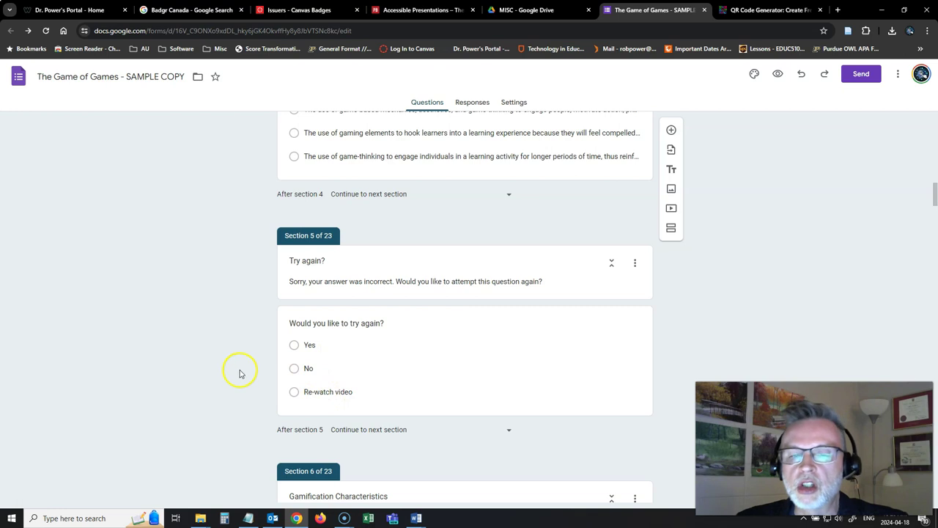
# Step: Look through the Gamification Characteristics question and the eBadge award page in section 8
pyautogui.scroll(-2, 241, 374)
pyautogui.scroll(-2, 241, 373)
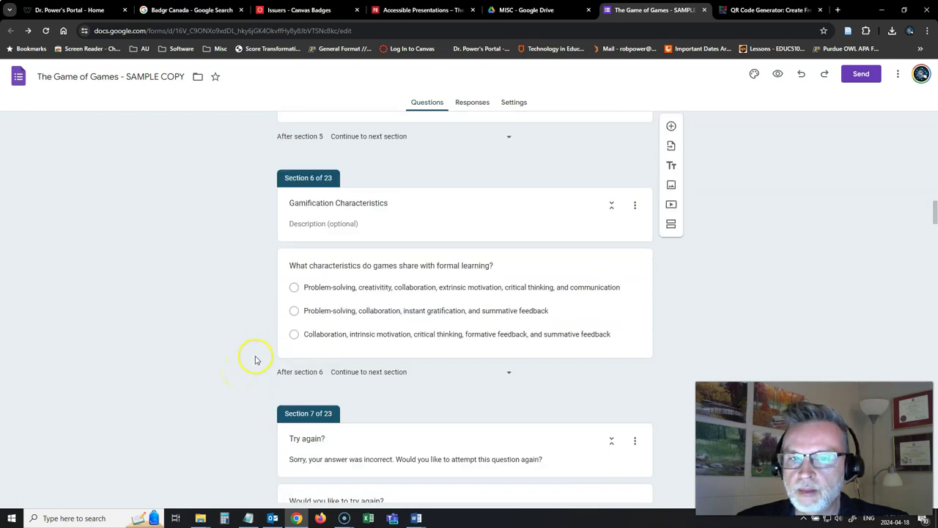
pyautogui.scroll(-3, 225, 360)
pyautogui.scroll(-5, 224, 361)
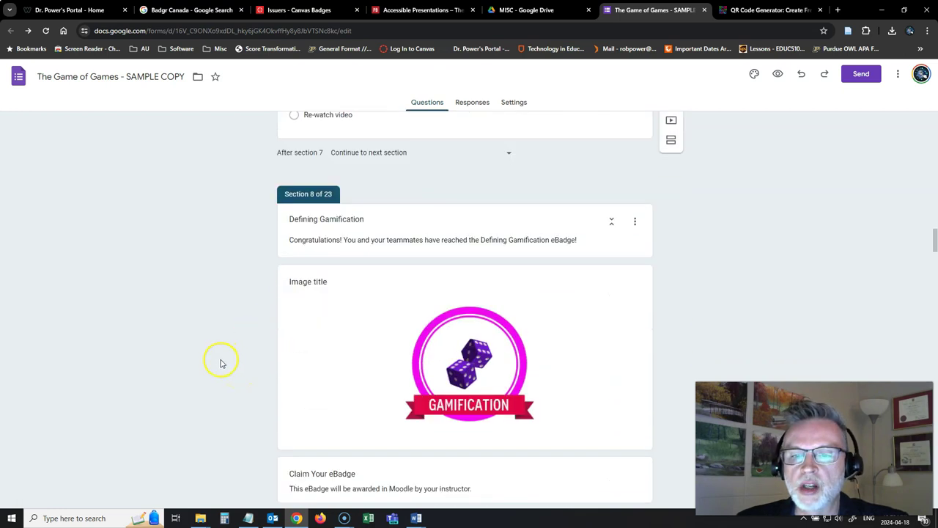
pyautogui.scroll(4, 214, 358)
pyautogui.scroll(-2, 213, 360)
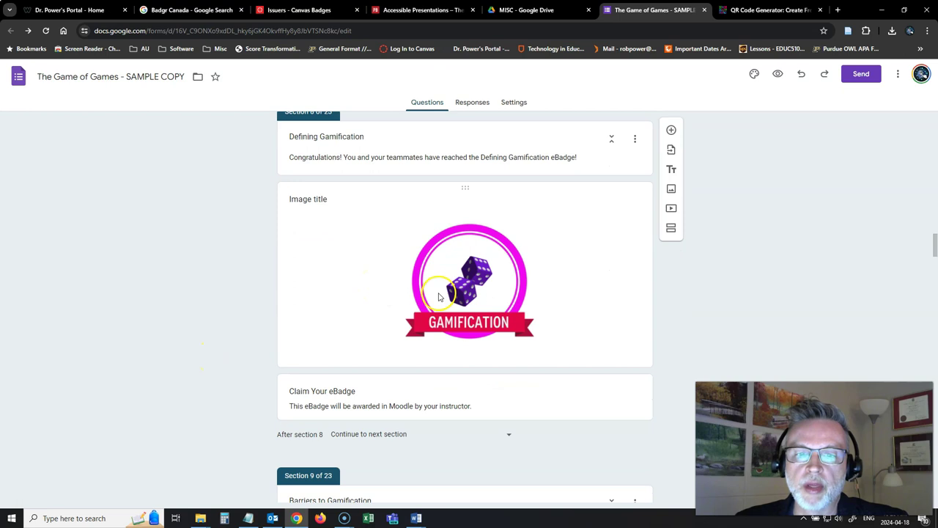
pyautogui.click(257, 365)
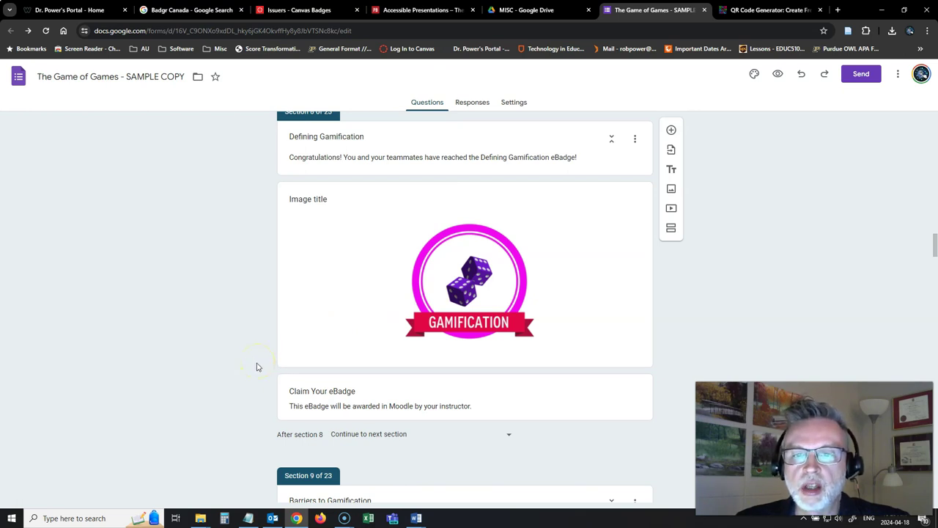
# Step: Look over the remaining sections of the form through to the final Congratulations page in section 23
pyautogui.scroll(-10, 257, 366)
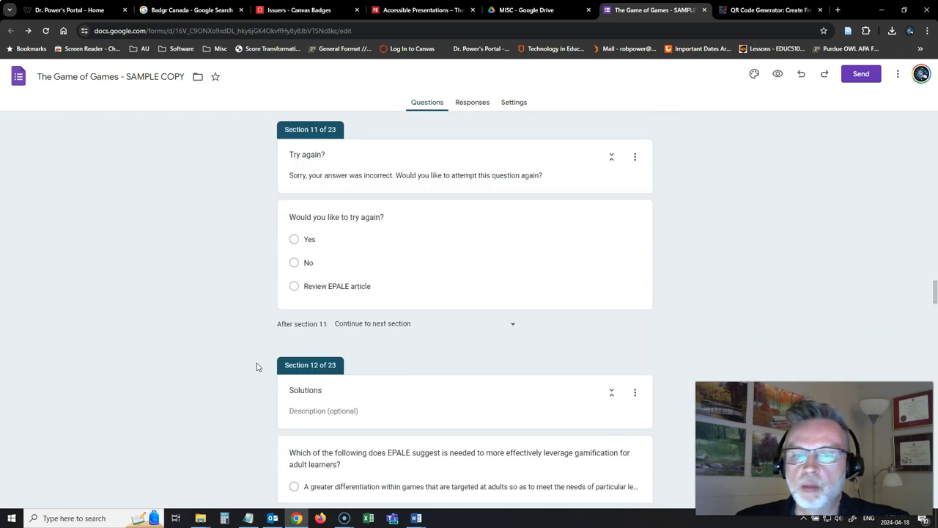
pyautogui.scroll(-10, 256, 366)
pyautogui.scroll(-15, 256, 366)
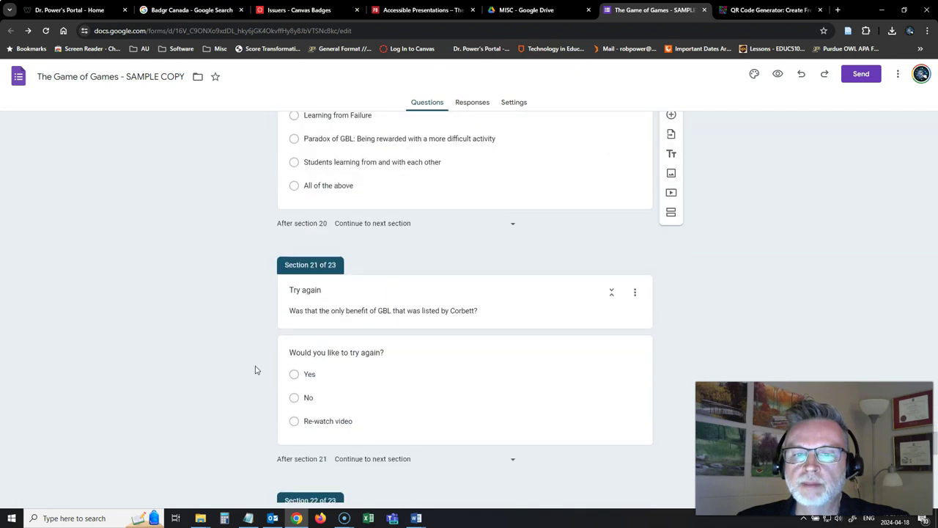
pyautogui.scroll(-10, 256, 370)
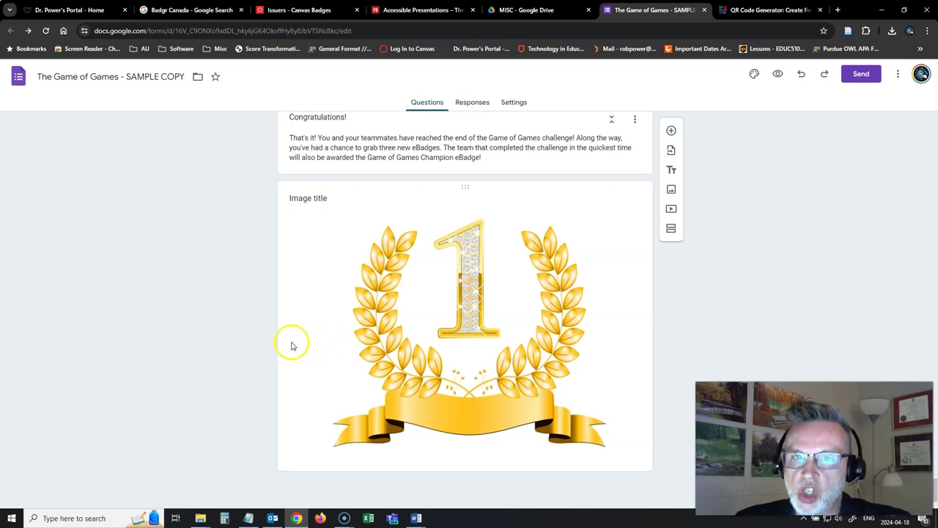
pyautogui.scroll(1, 291, 345)
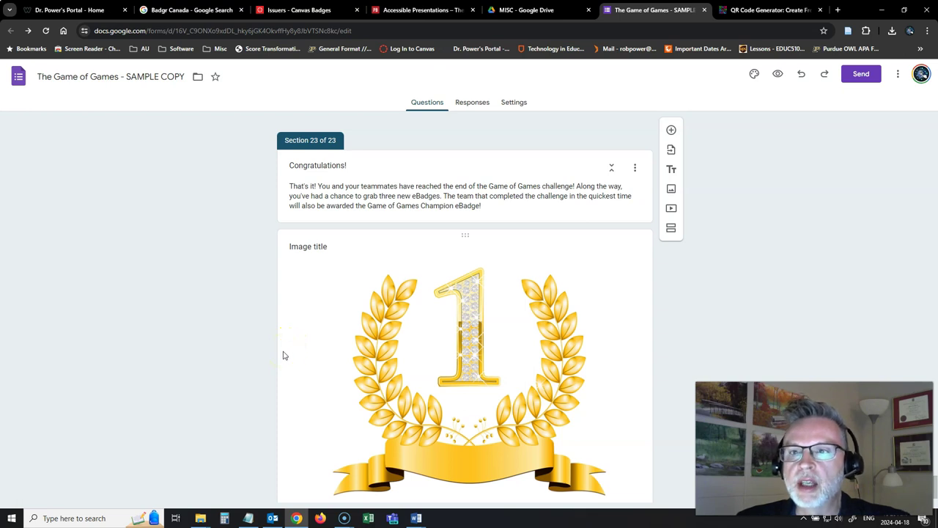
pyautogui.scroll(1, 285, 356)
# Step: Check the form's collected responses and return to its questions
pyautogui.click(473, 102)
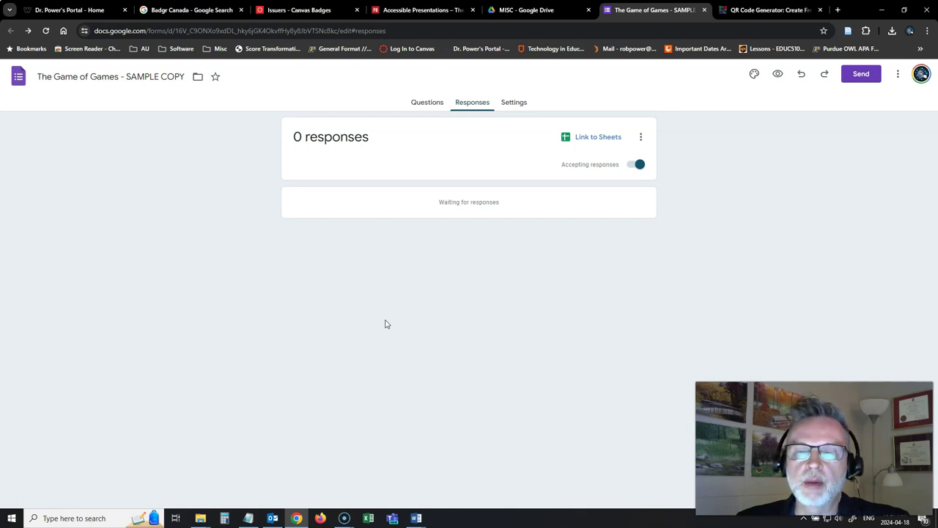
pyautogui.click(372, 311)
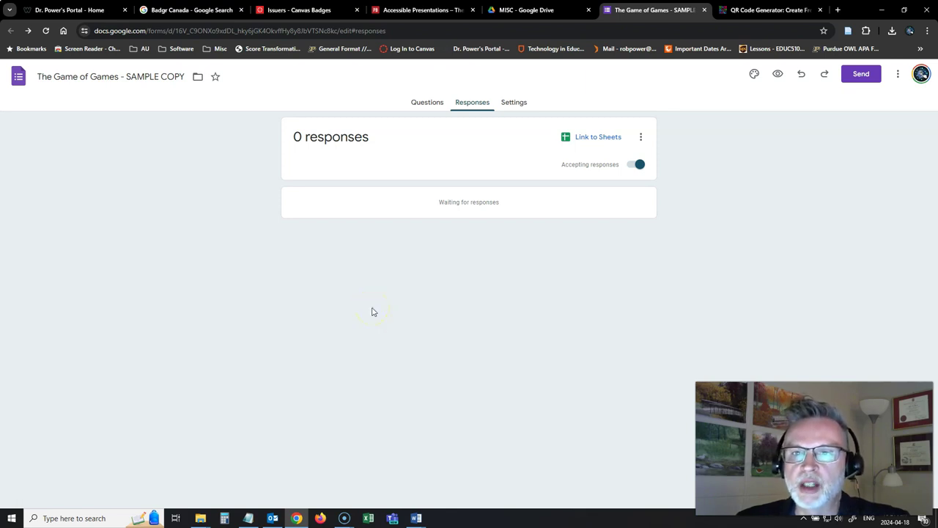
pyautogui.click(347, 275)
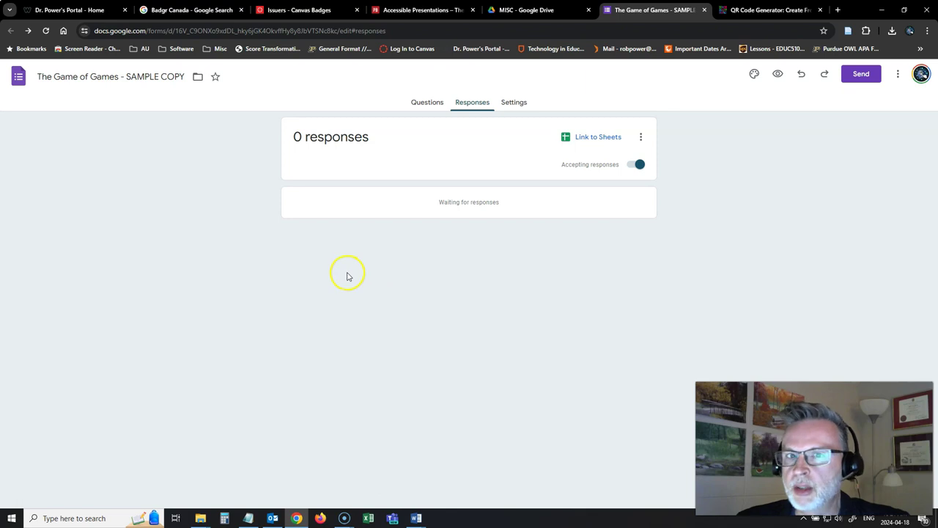
pyautogui.click(423, 102)
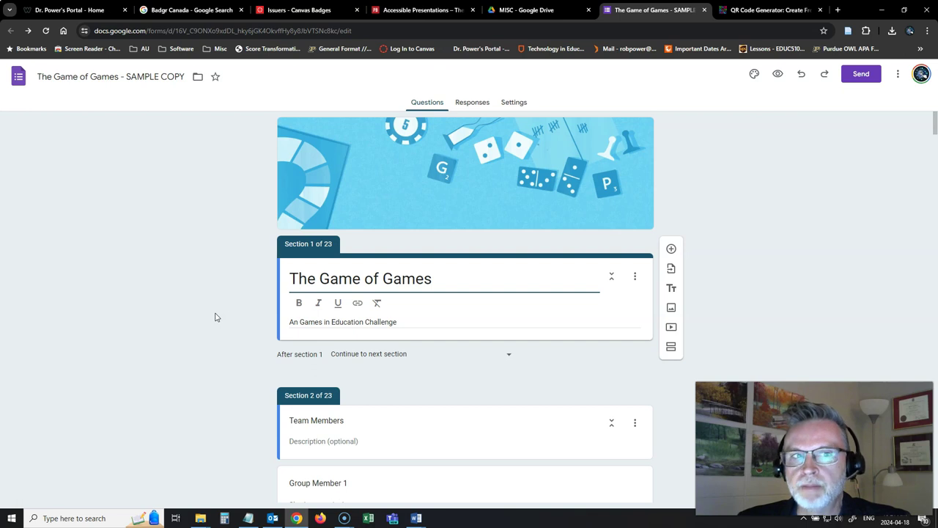
pyautogui.click(207, 292)
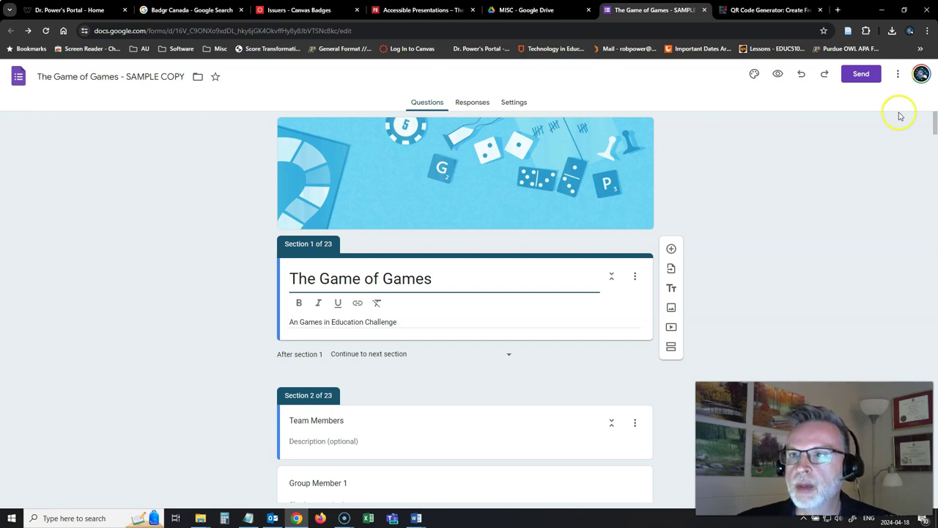
# Step: Display the form's sharing link in the send options and shorten its URL
pyautogui.click(859, 74)
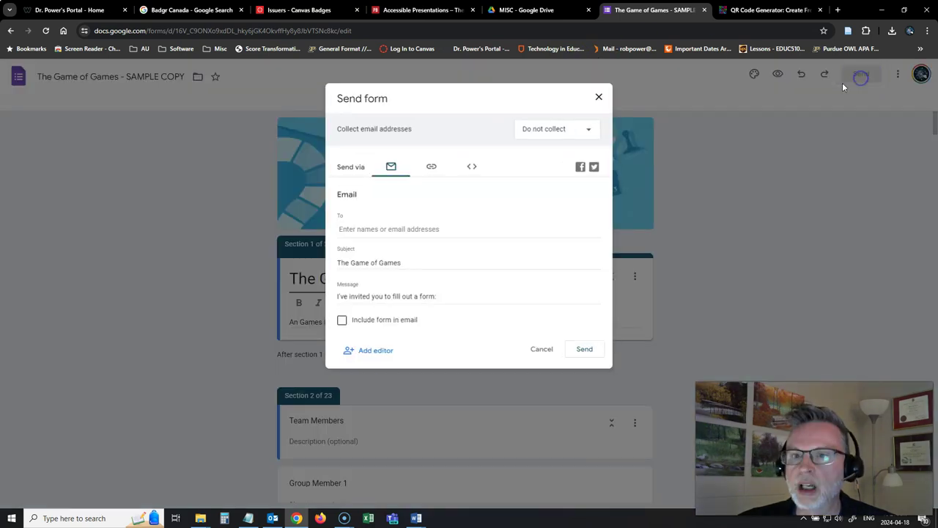
pyautogui.click(431, 167)
pyautogui.click(342, 230)
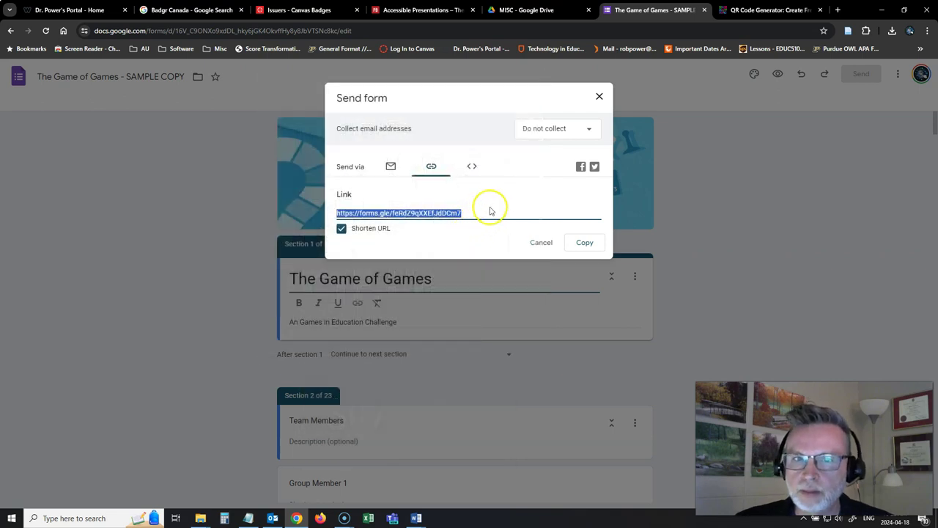
# Step: View the form's Embed HTML code and dimensions, and close the send options without sending
pyautogui.click(472, 169)
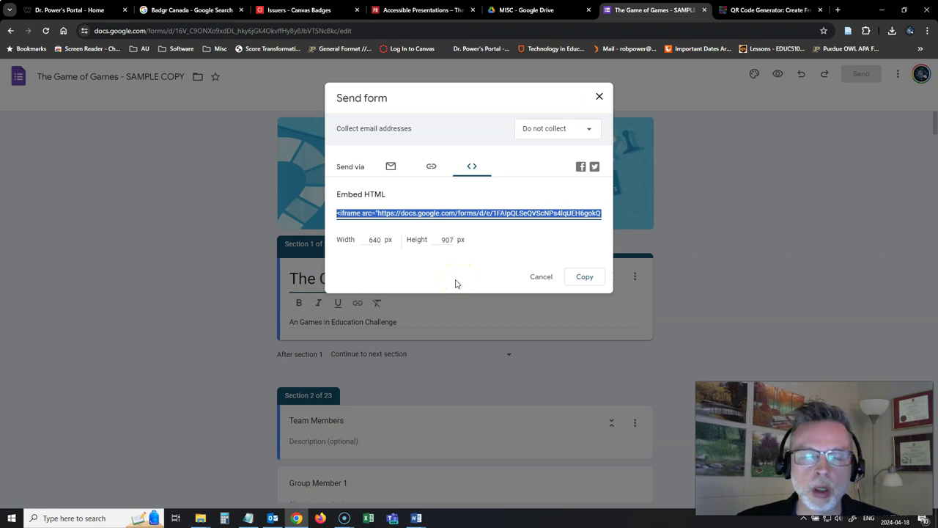
pyautogui.click(448, 283)
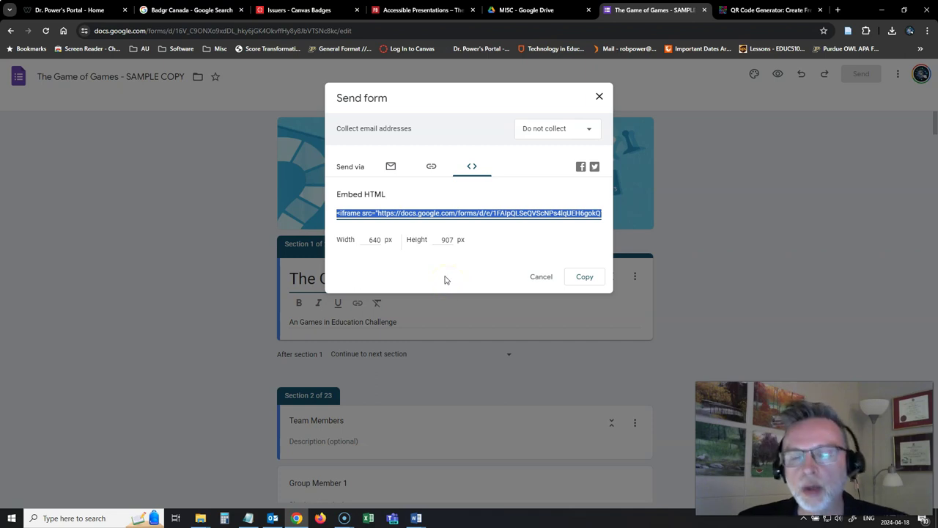
pyautogui.click(440, 263)
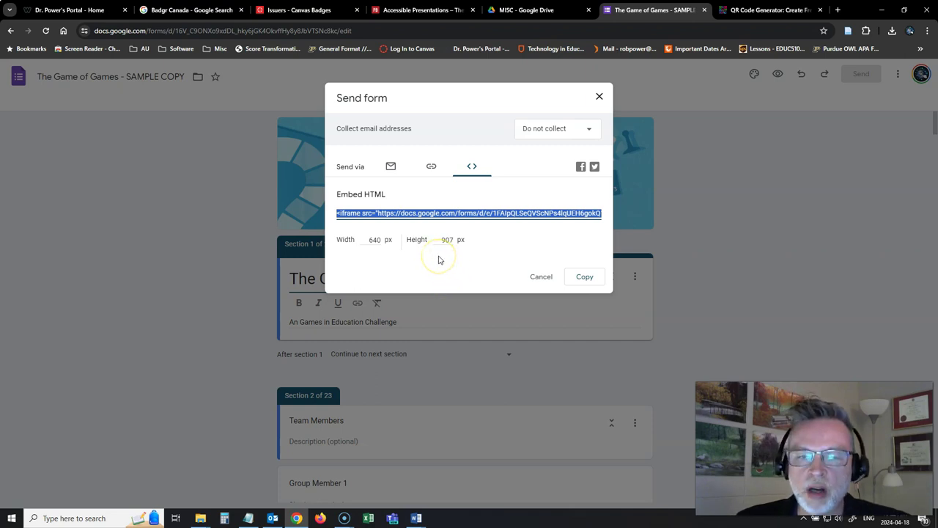
pyautogui.click(409, 276)
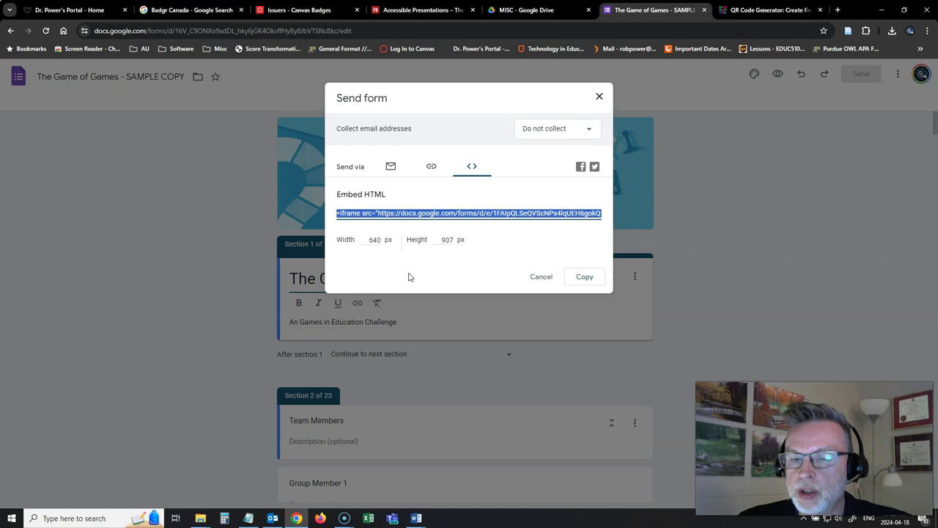
pyautogui.click(413, 270)
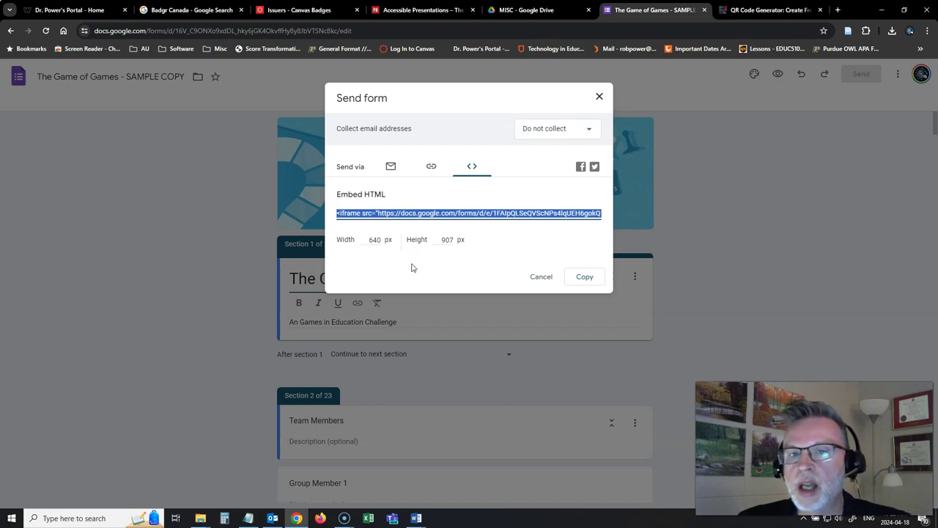
pyautogui.click(541, 276)
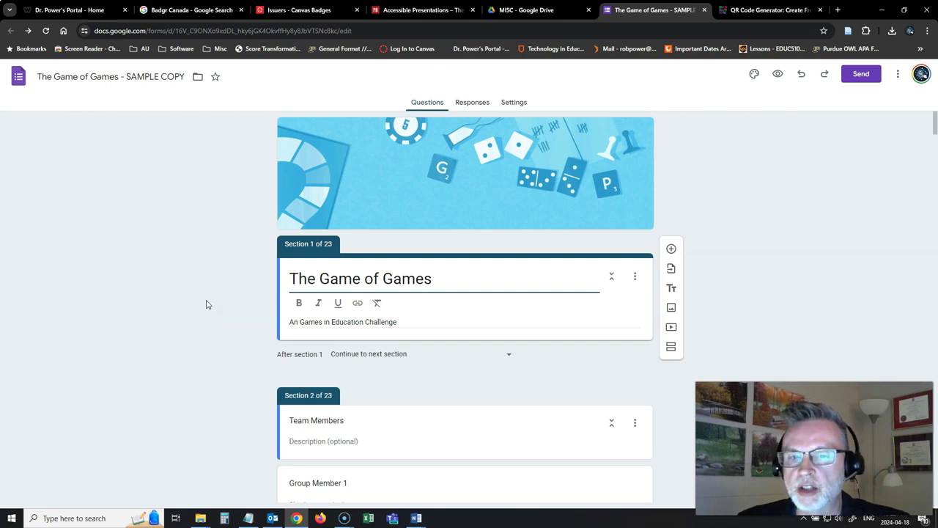
pyautogui.click(205, 299)
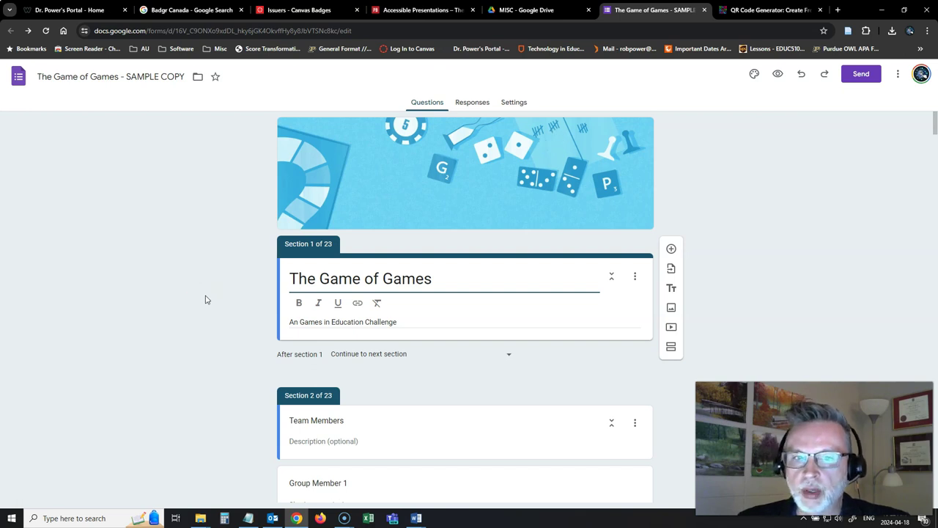
pyautogui.click(204, 304)
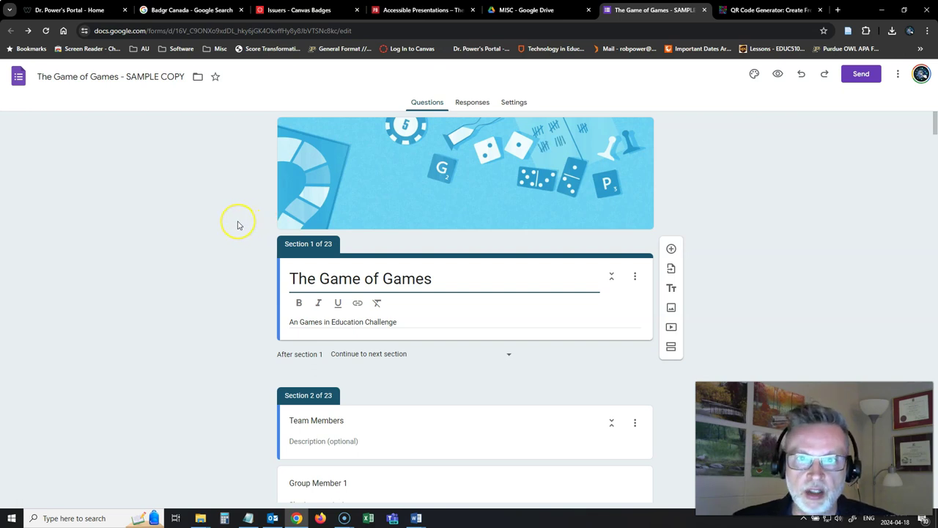
# Step: Review the form's embedded gamification video, quiz questions, retry section and linked Barriers to Gamification article through section 10, and return to section 1
pyautogui.scroll(-10, 237, 225)
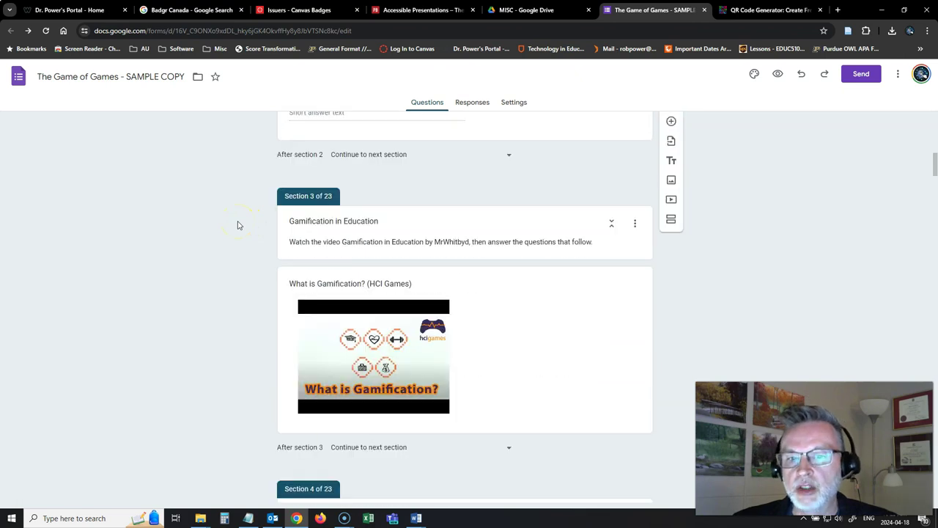
pyautogui.scroll(-1, 237, 225)
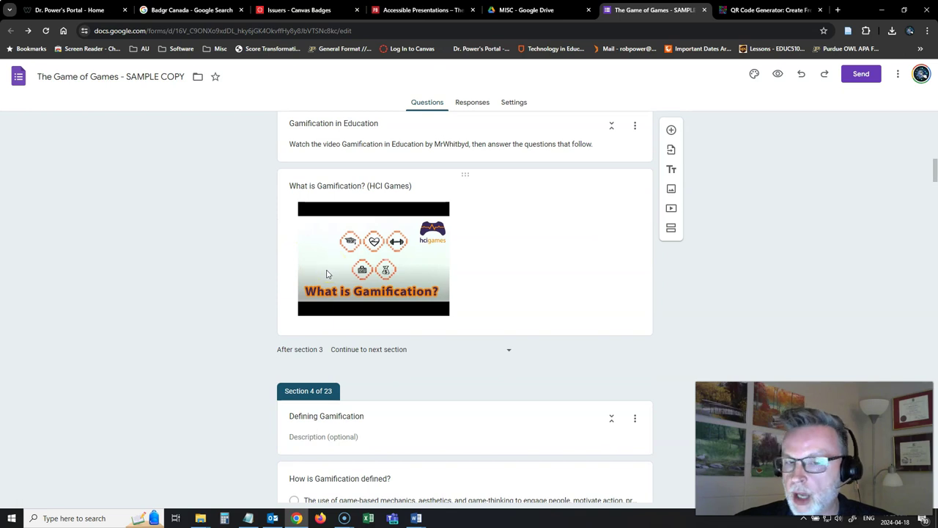
pyautogui.scroll(-4, 262, 277)
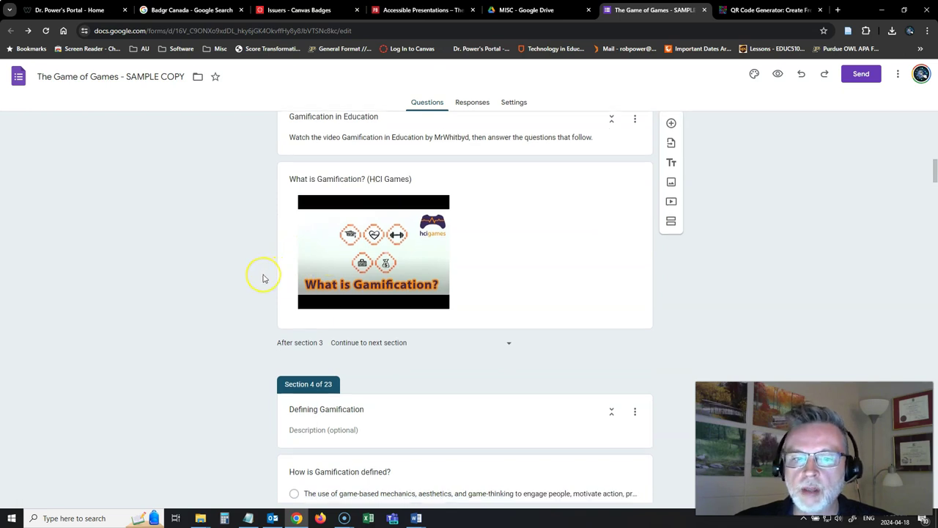
pyautogui.scroll(-11, 263, 279)
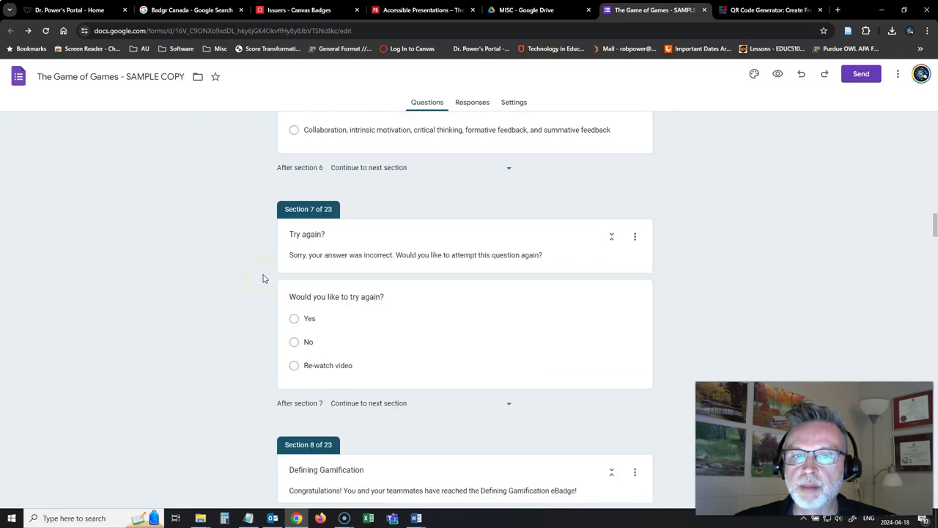
pyautogui.scroll(-7, 263, 278)
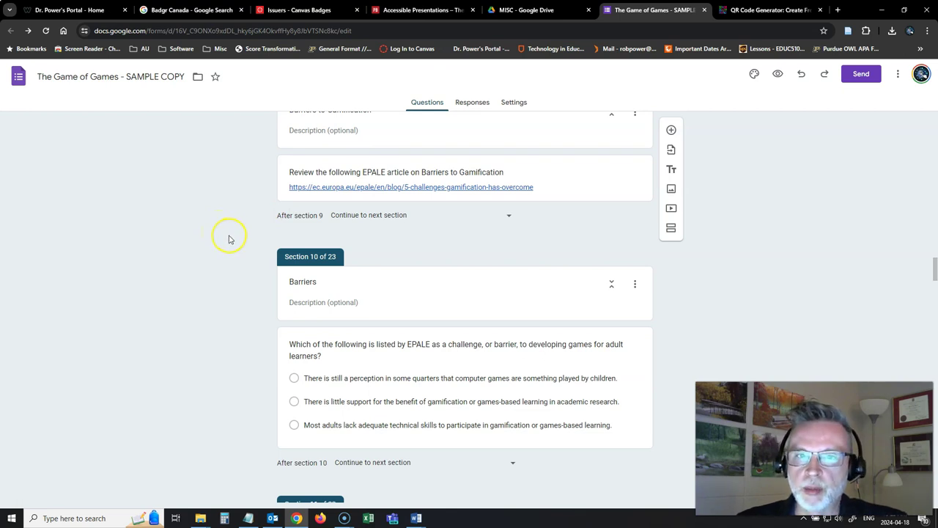
pyautogui.scroll(1, 229, 238)
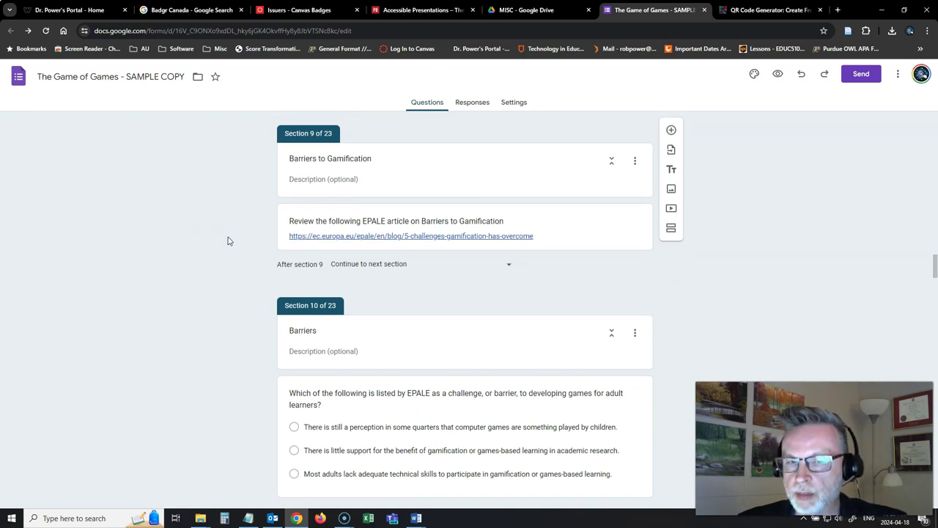
pyautogui.scroll(20, 228, 241)
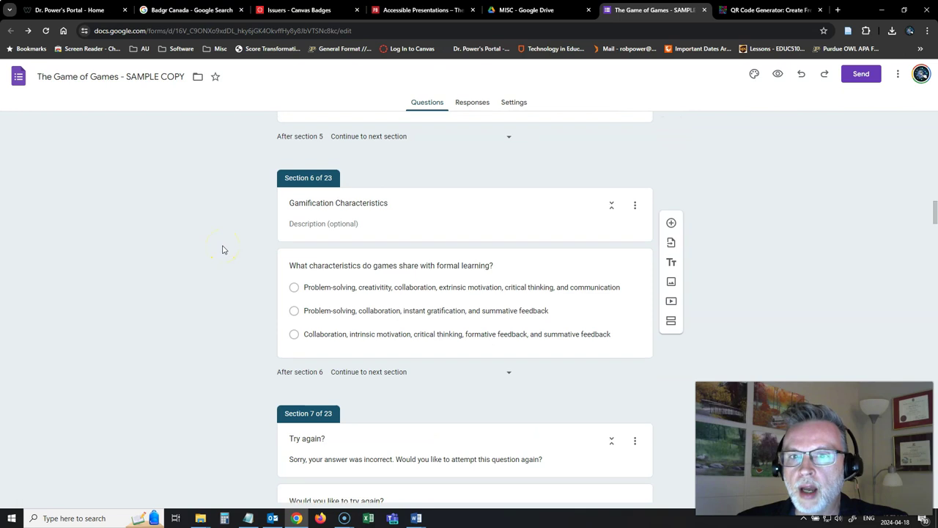
pyautogui.scroll(20, 224, 250)
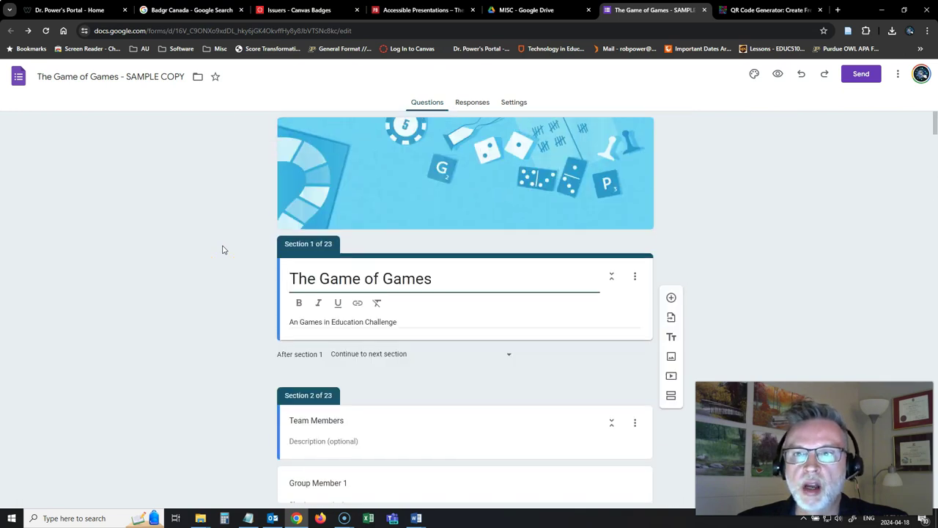
pyautogui.click(218, 229)
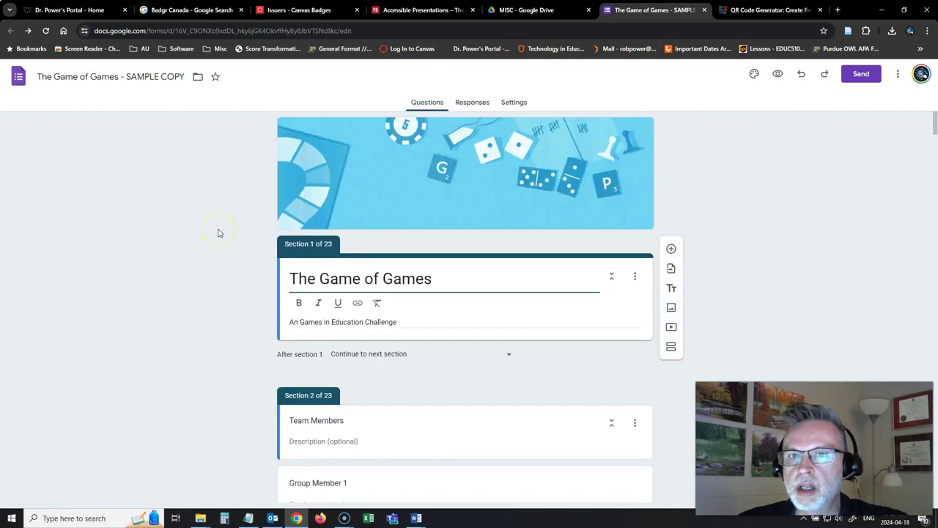
pyautogui.click(218, 233)
pyautogui.click(237, 226)
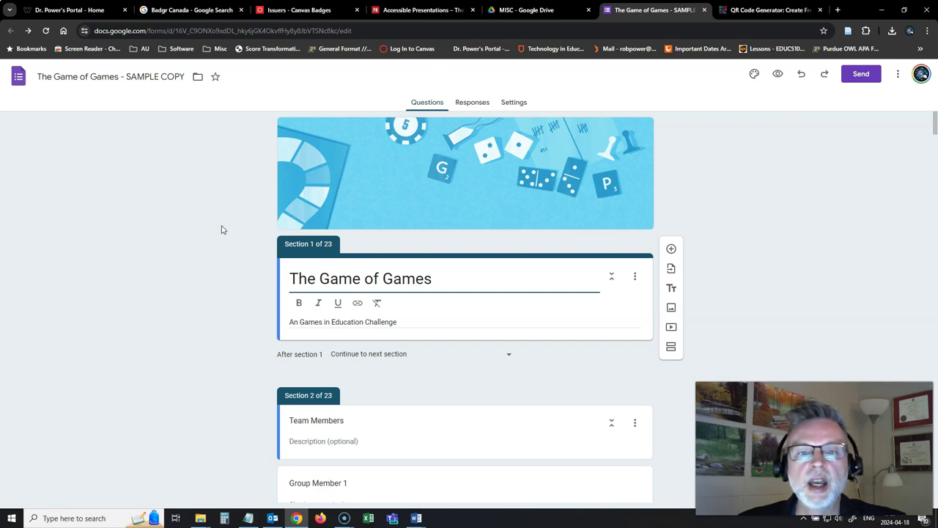
pyautogui.click(221, 226)
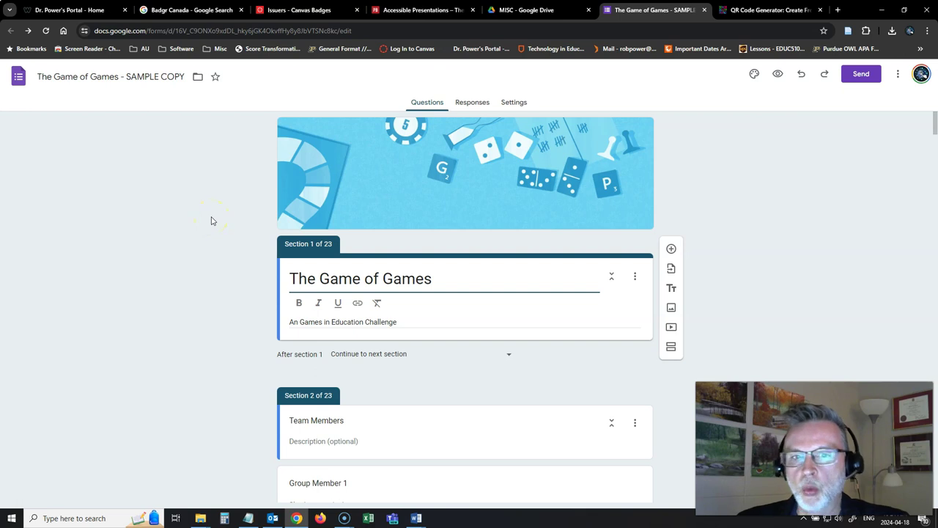